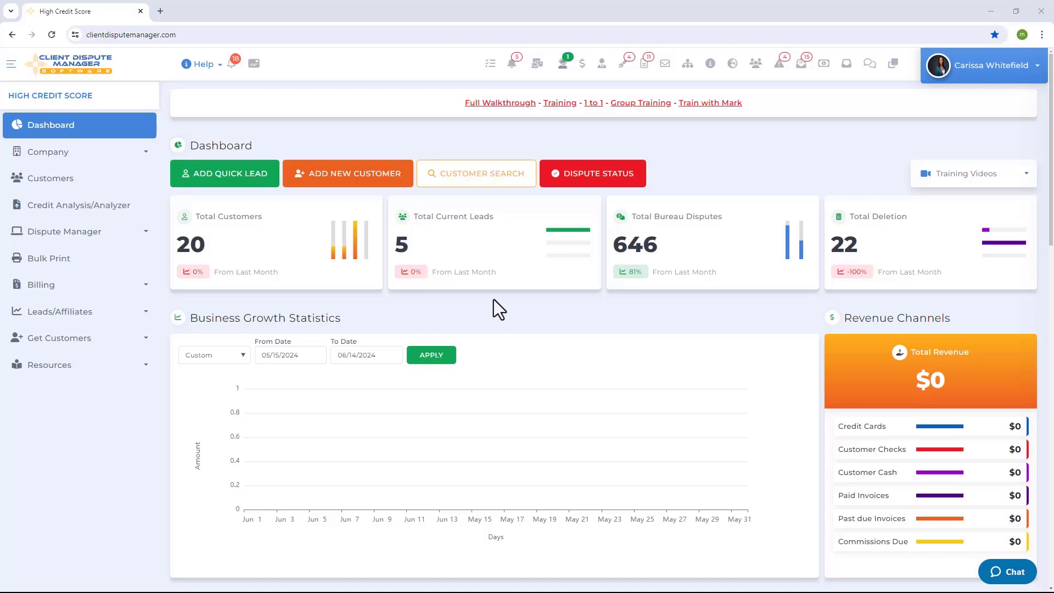
- Open the credit report import area of Dispute Manager and review the available report types
left_click(107, 242)
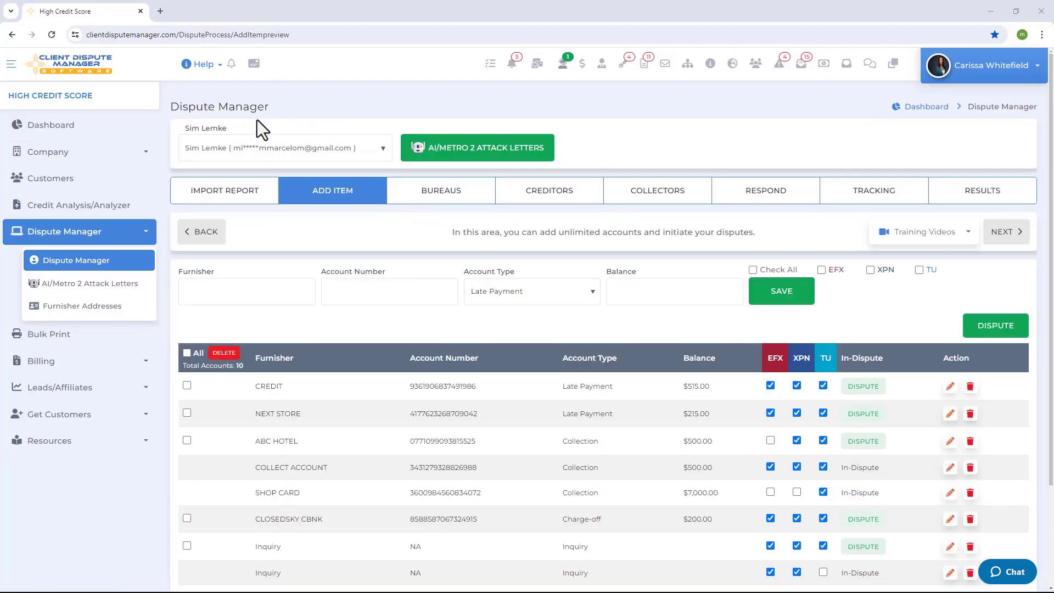
left_click(220, 195)
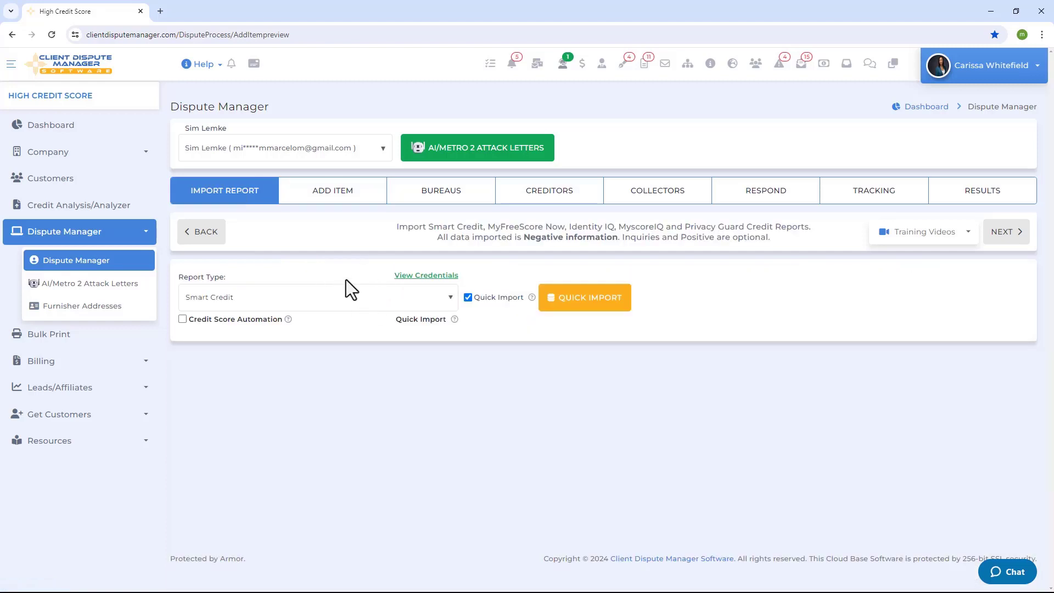
left_click(314, 299)
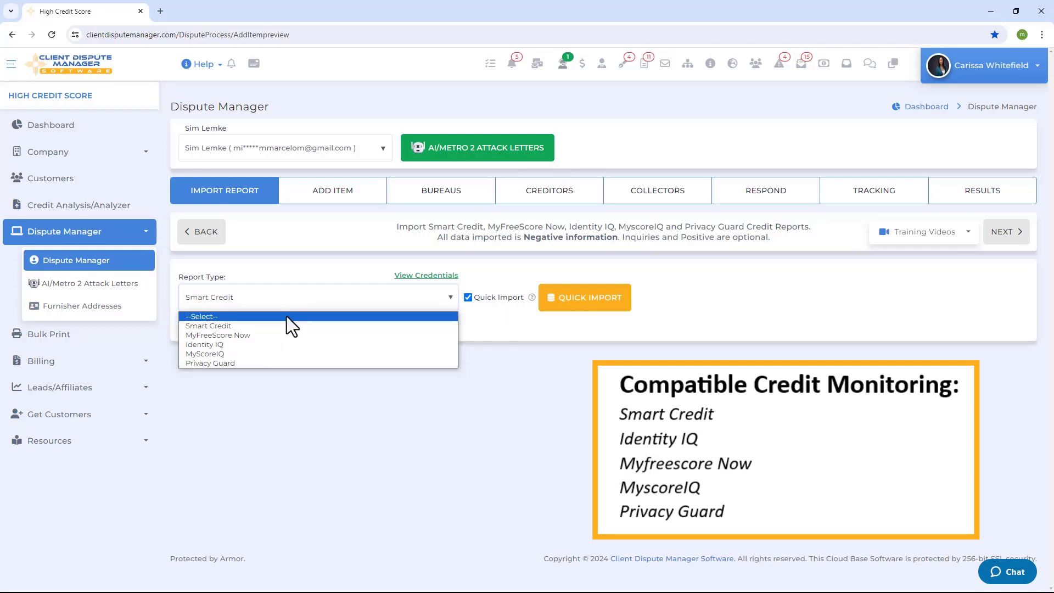
left_click(334, 269)
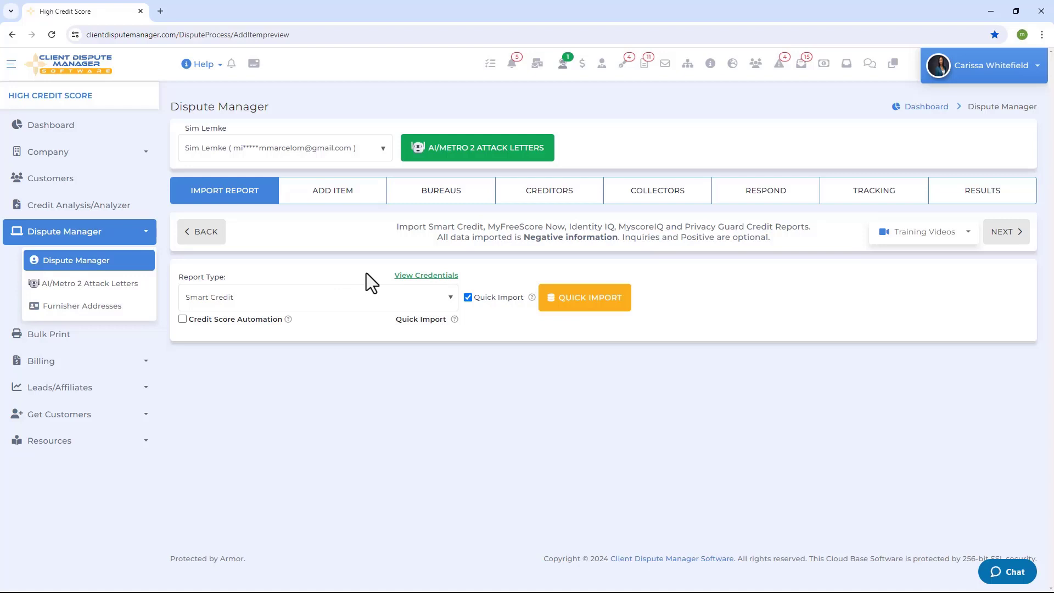
- Save the customer's stored credit monitoring credentials and run a quick import of the Smart Credit report
left_click(425, 280)
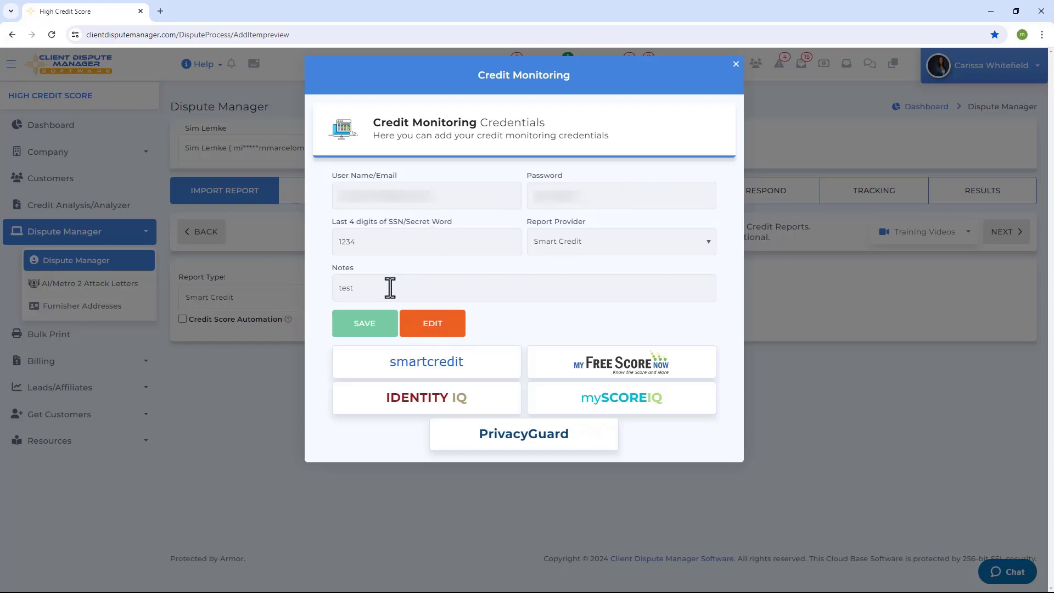
left_click(377, 321)
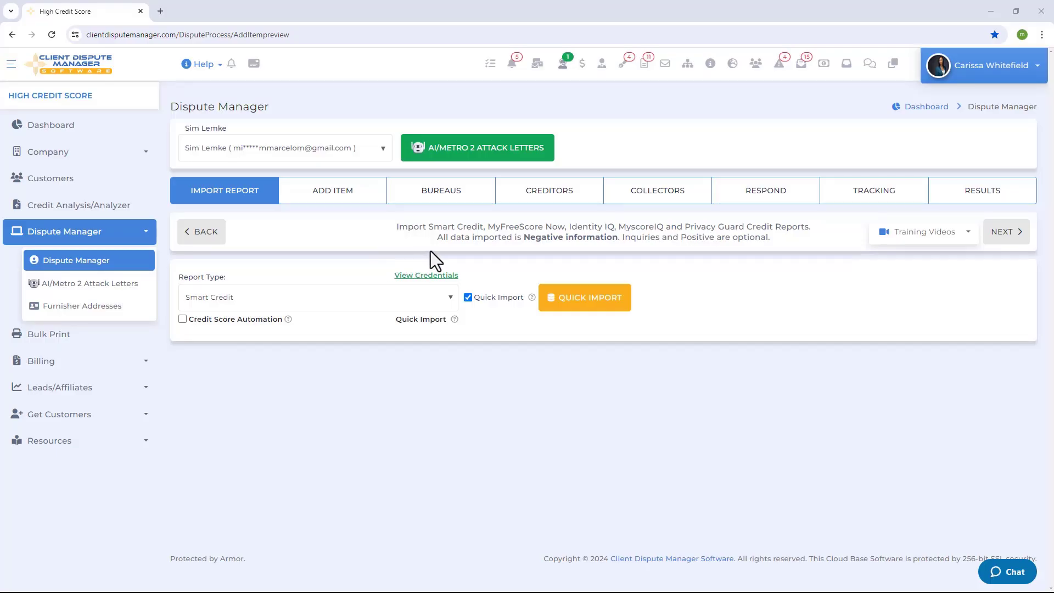
left_click(596, 311)
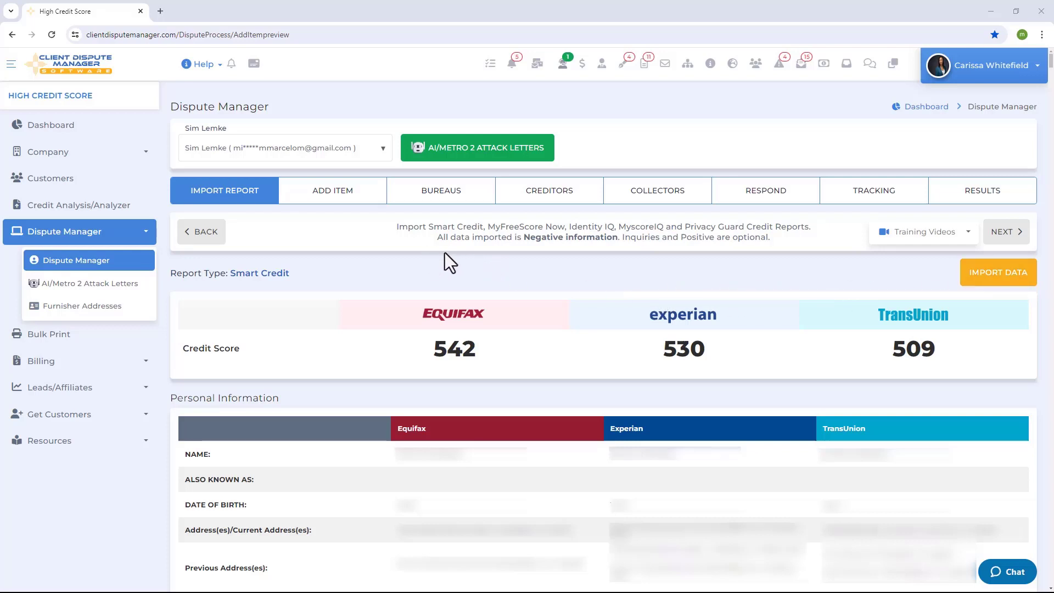
- Look at the customer's added dispute items, and select COLLECT ACCOUNT as the furnisher to respond to
left_click(349, 198)
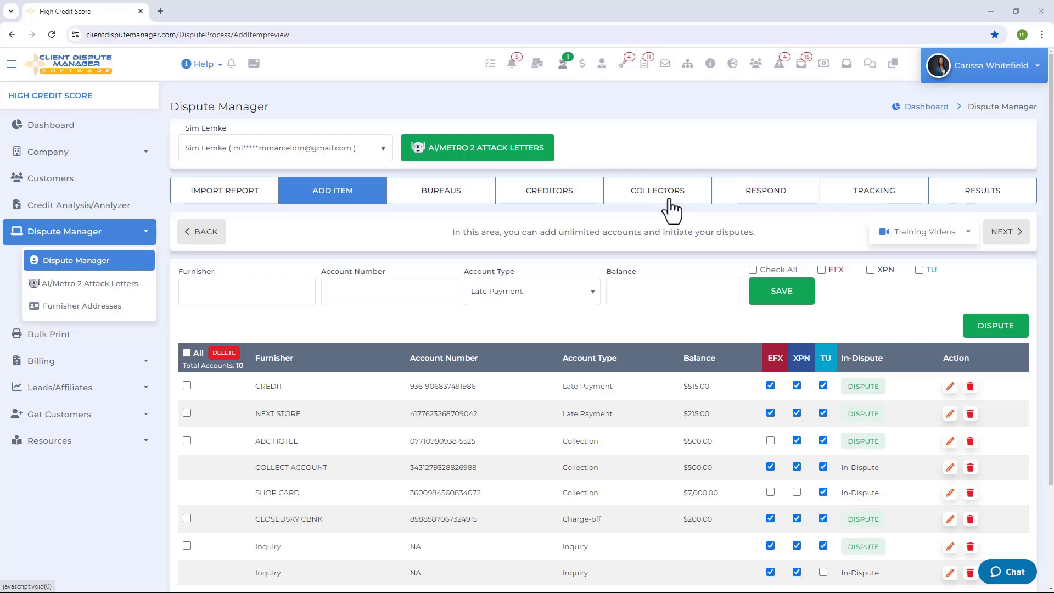
left_click(763, 201)
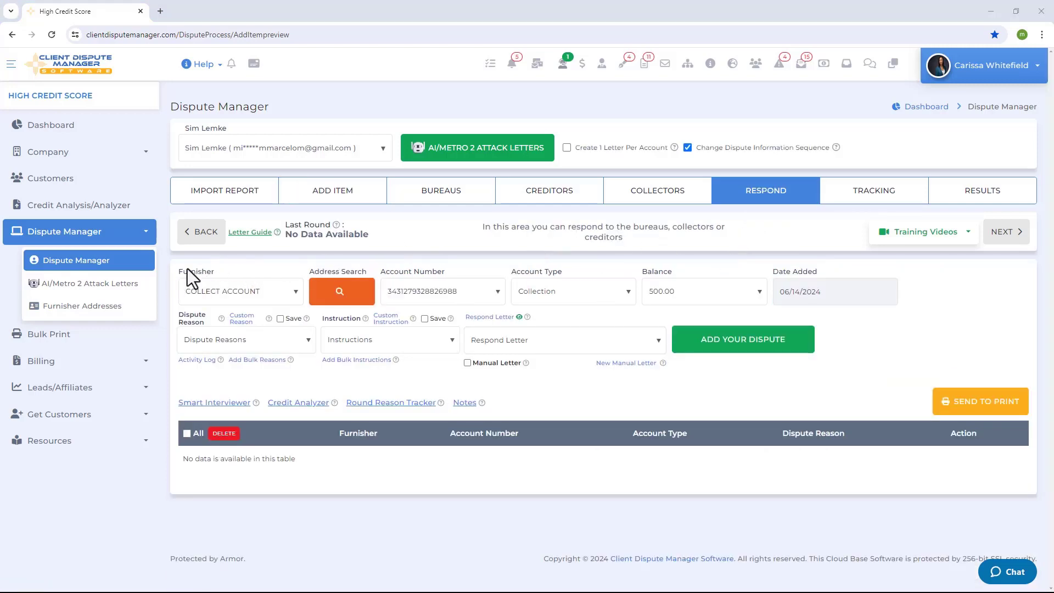
left_click(273, 290)
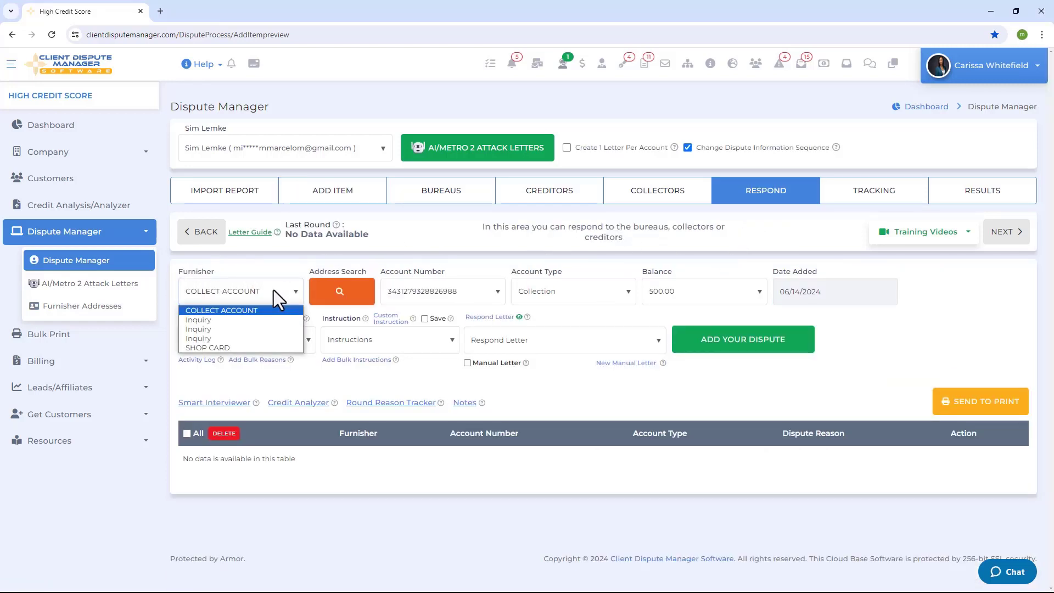
left_click(237, 314)
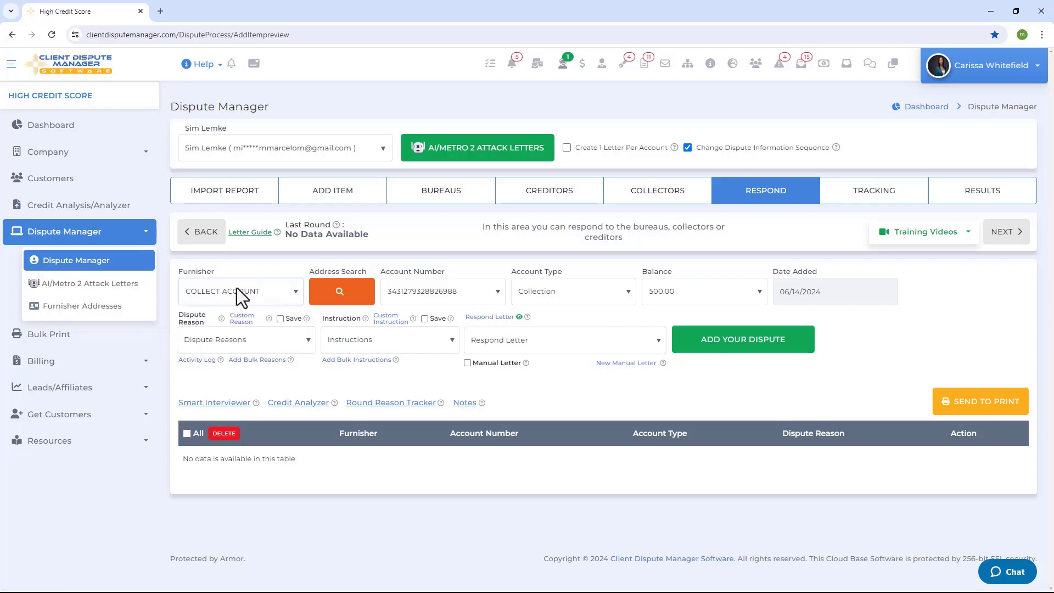
- Search the creditor and collector addresses for "collect" and add the A-1 Collection Agency address in Grand Junction, CO to the letter
left_click(347, 289)
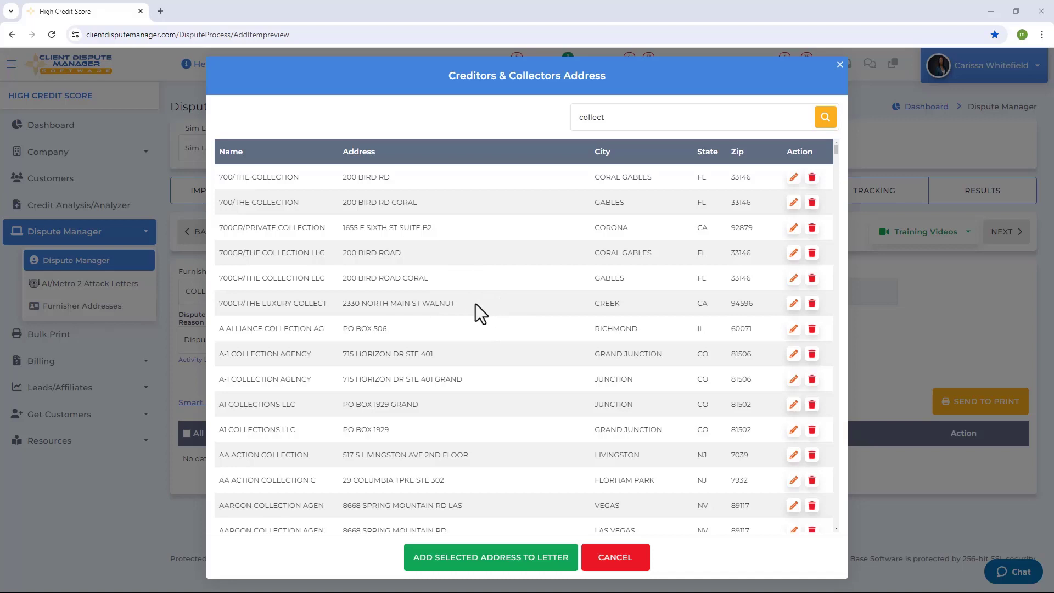
left_click(337, 353)
left_click(502, 560)
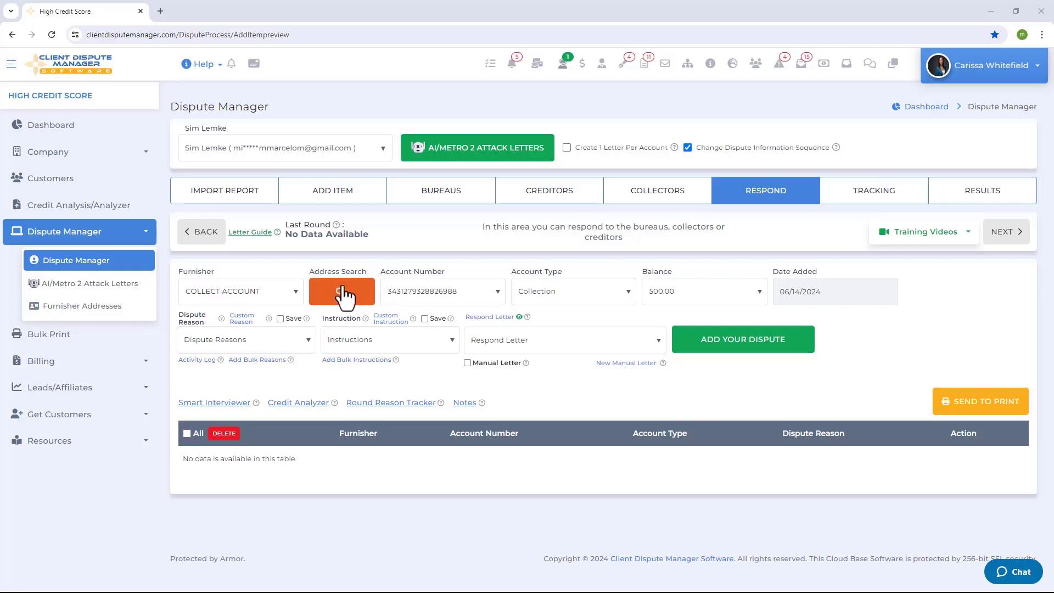
- Examine the available dispute reasons, including the general, factual and account-based ones, without choosing one
left_click(225, 343)
scroll(260, 433, "down", 2)
scroll(259, 417, "down", 2)
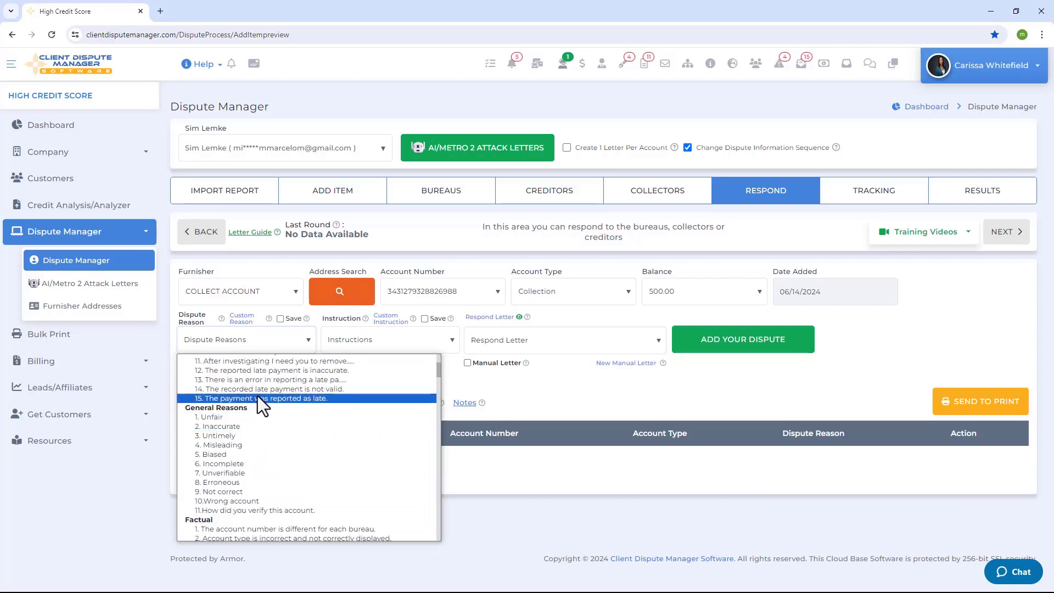
scroll(260, 400, "up", 4)
scroll(274, 420, "down", 6)
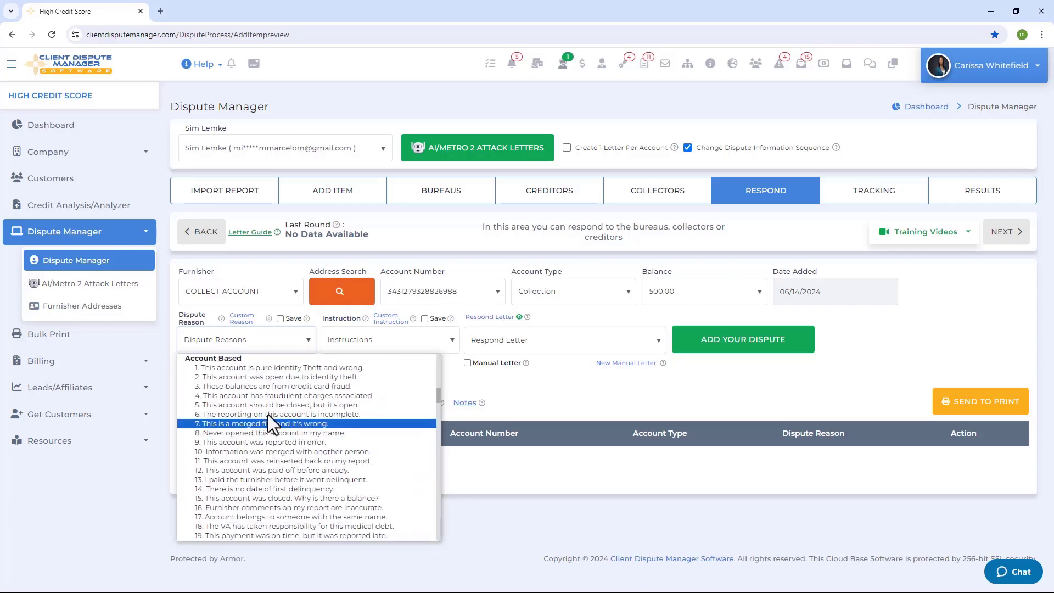
scroll(279, 409, "up", 4)
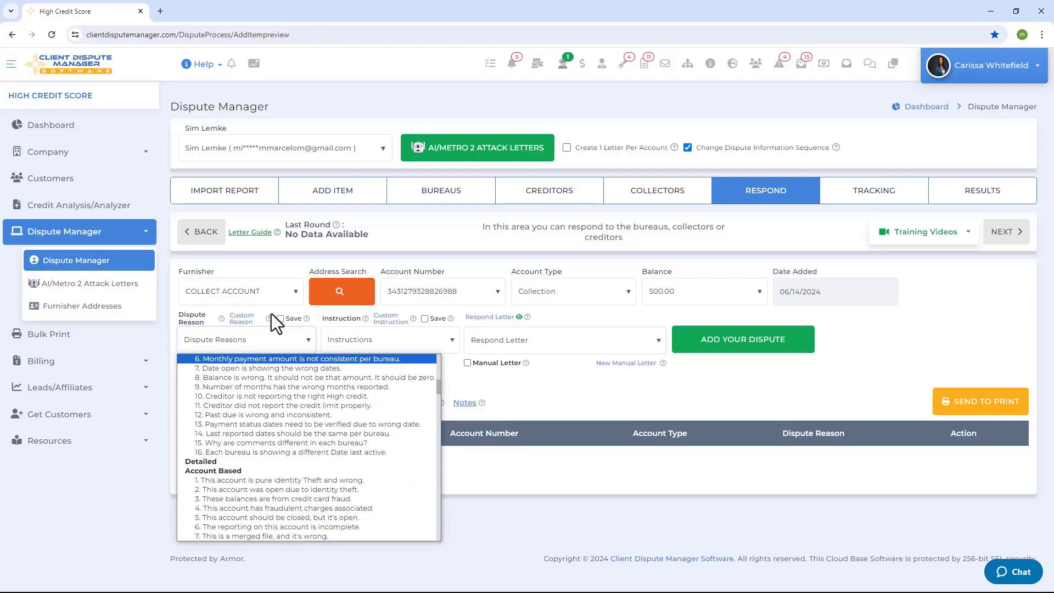
left_click(266, 307)
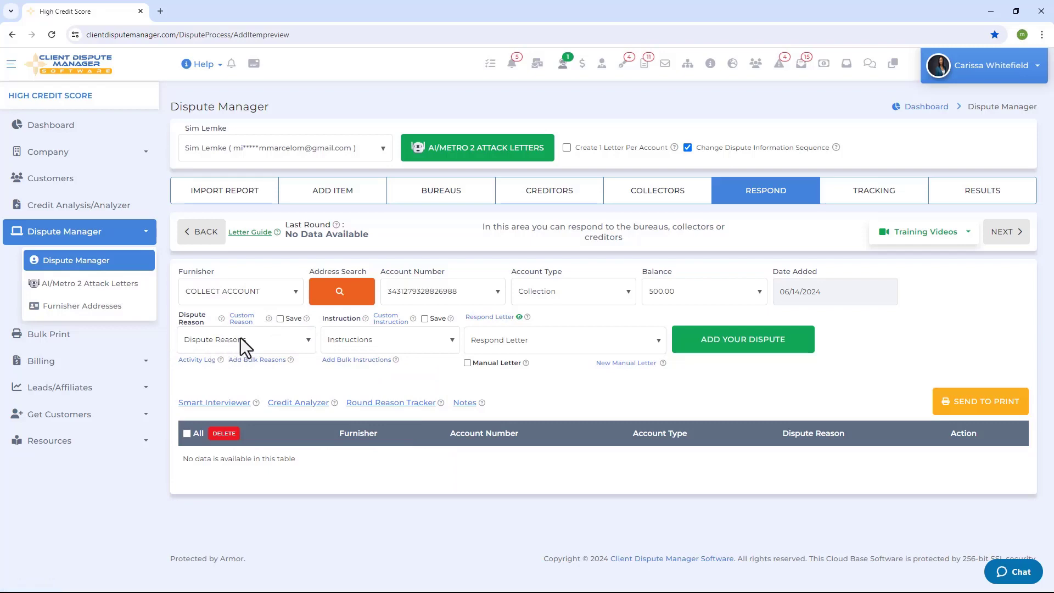
- Look through the available dispute instructions and the response letter templates without choosing any
left_click(344, 339)
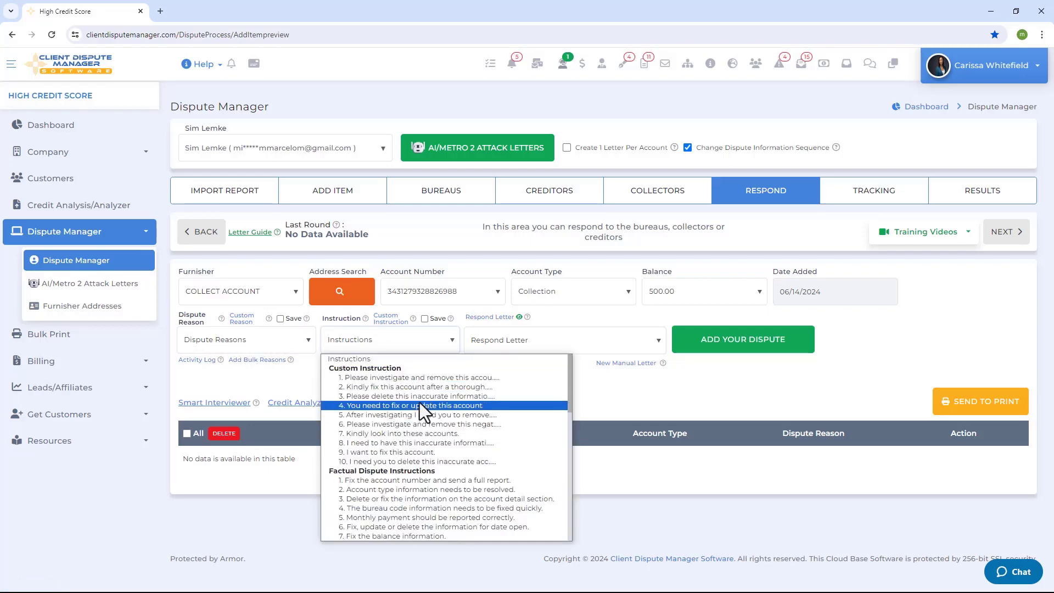
scroll(422, 428, "down", 6)
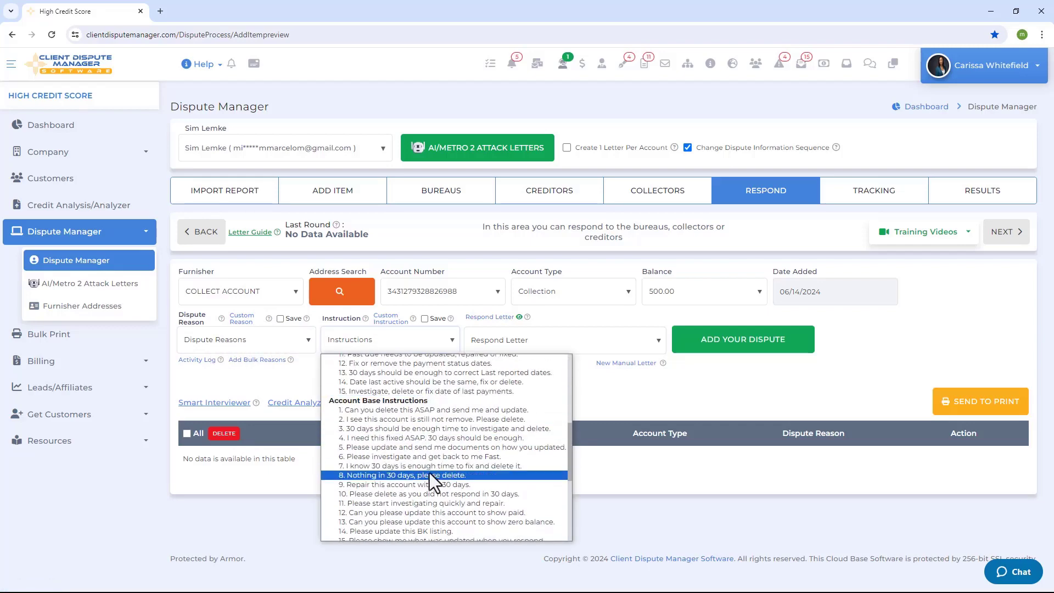
left_click(409, 316)
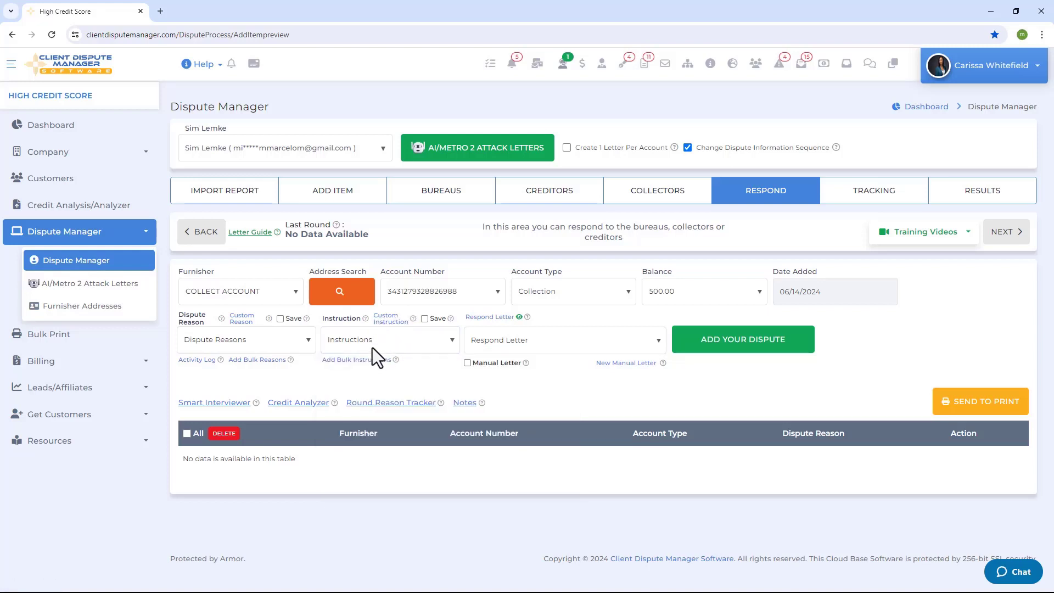
left_click(538, 342)
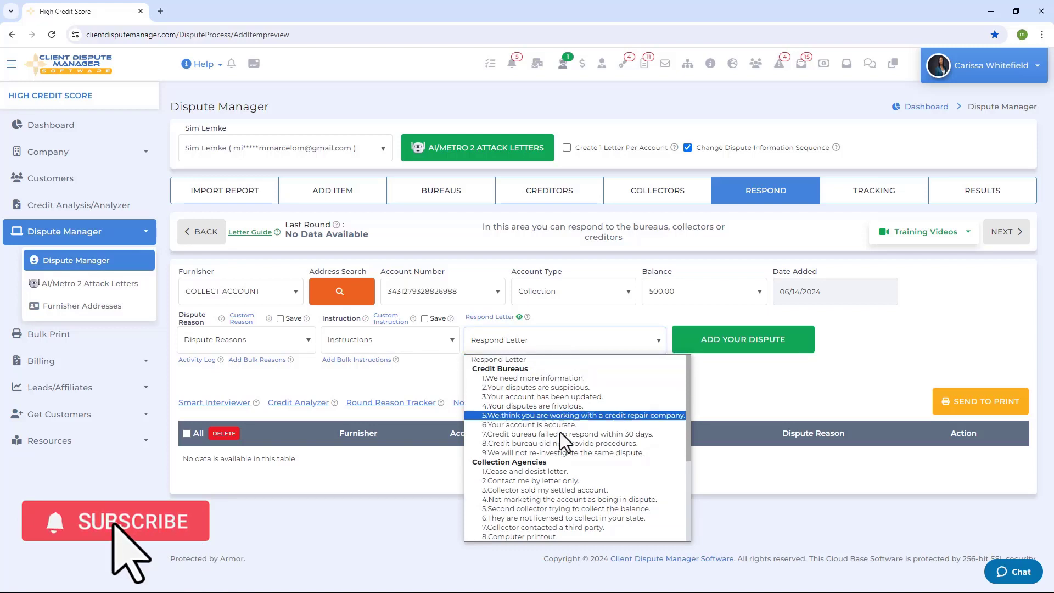
left_click(750, 370)
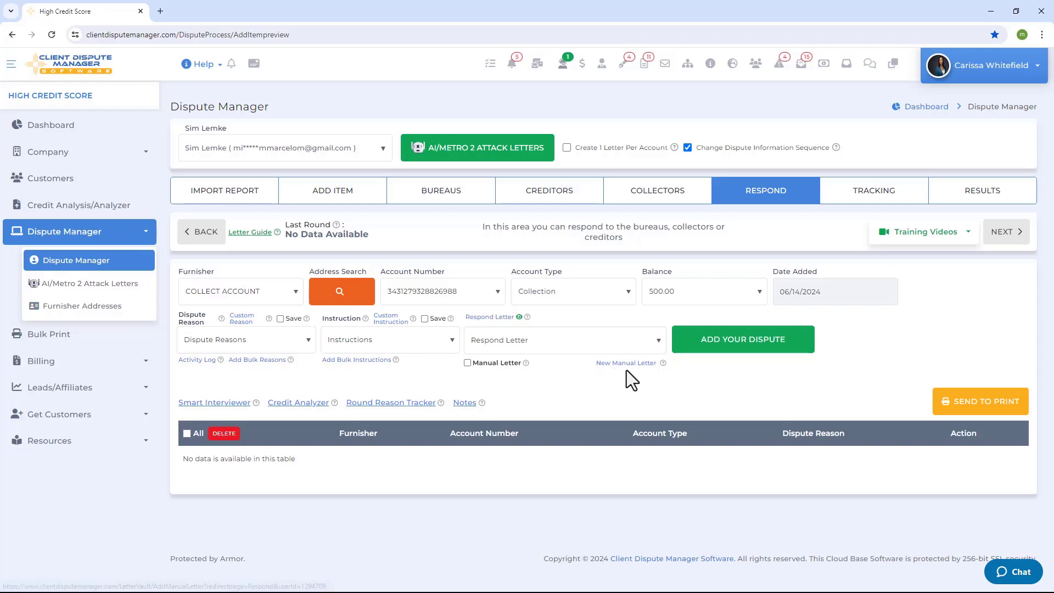
- Switch the response to manual letters and review the saved letters for bureaus, creditors and collectors
left_click(66, 157)
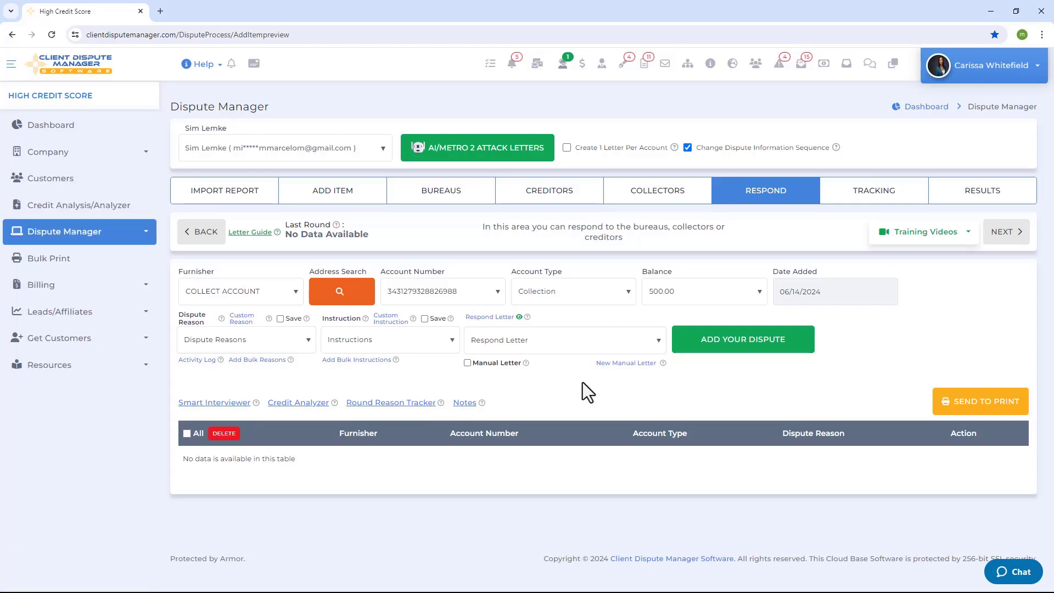
left_click(467, 363)
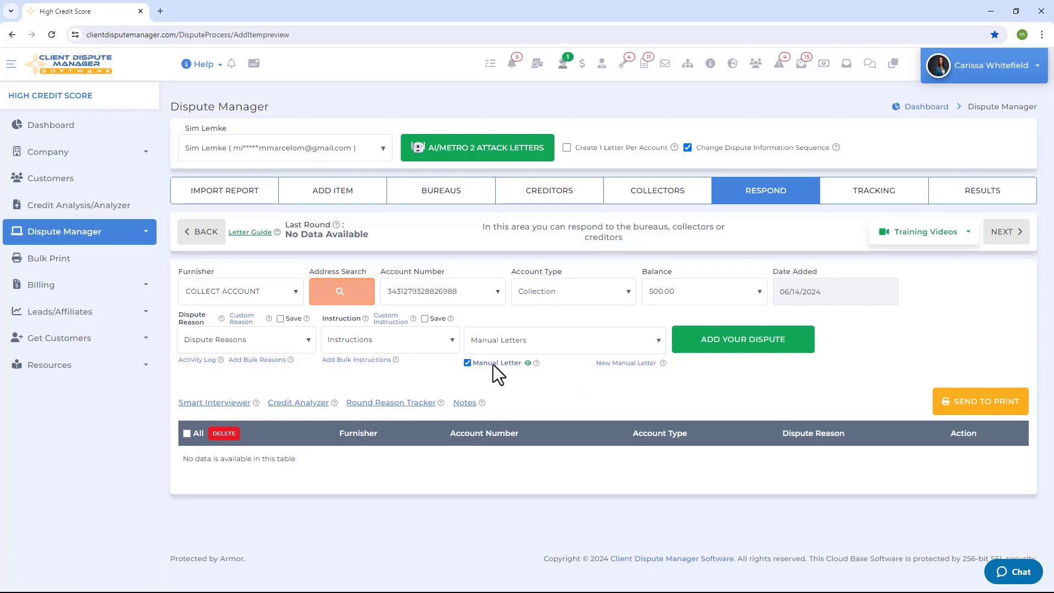
left_click(550, 342)
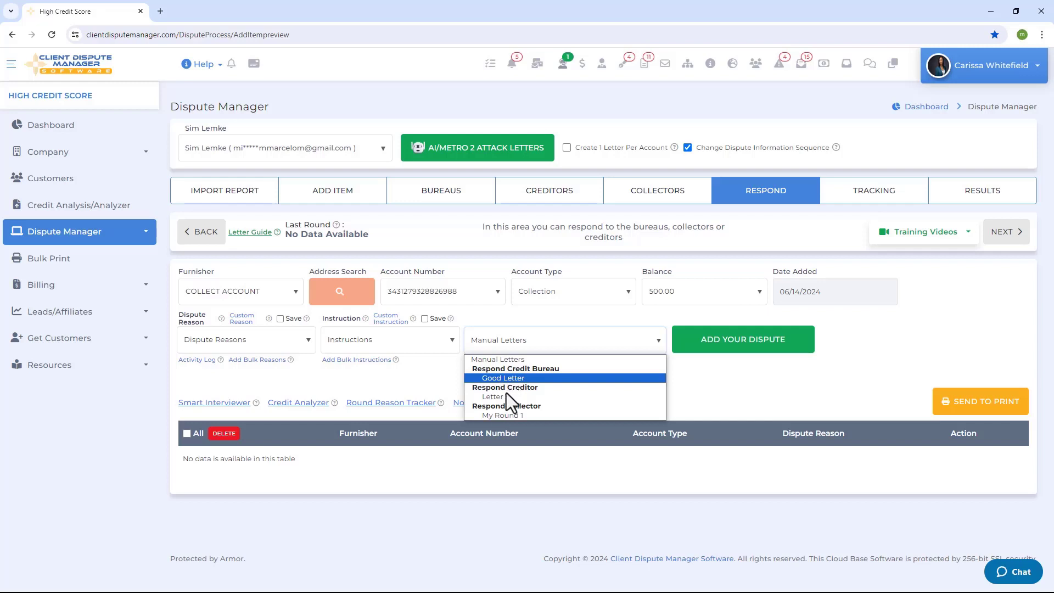
left_click(526, 409)
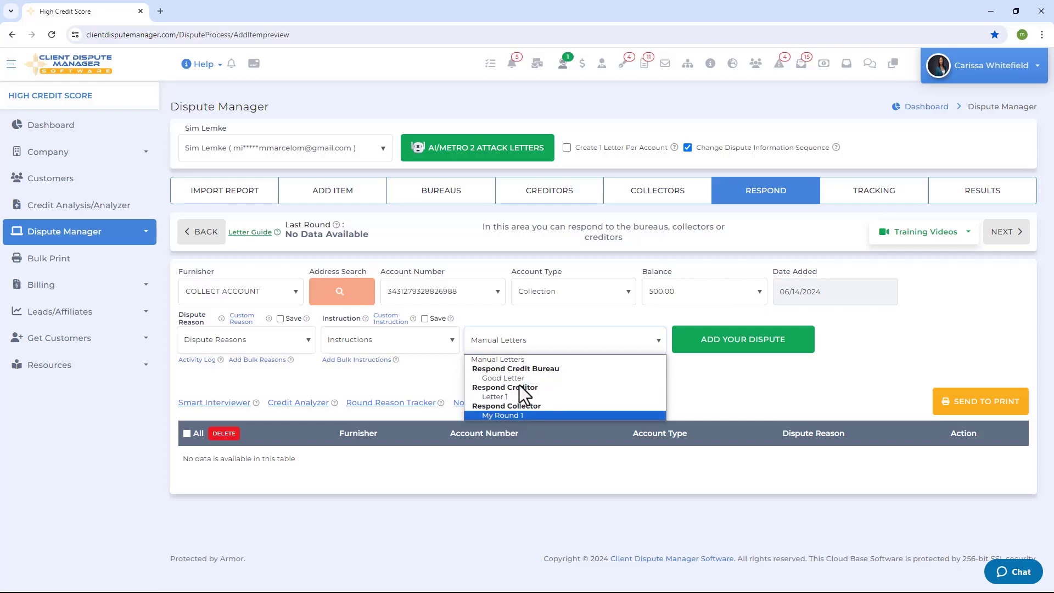
- Examine the standard response letters offered for credit bureaus, collection agencies and creditors
left_click(513, 341)
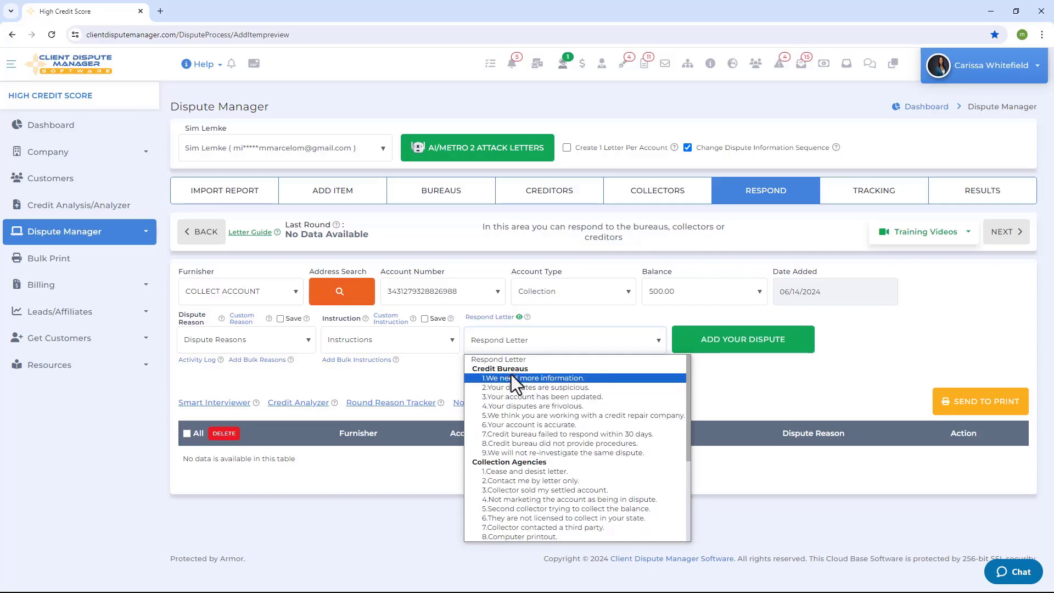
scroll(503, 462, "down", 1)
scroll(505, 470, "up", 1)
scroll(508, 476, "down", 6)
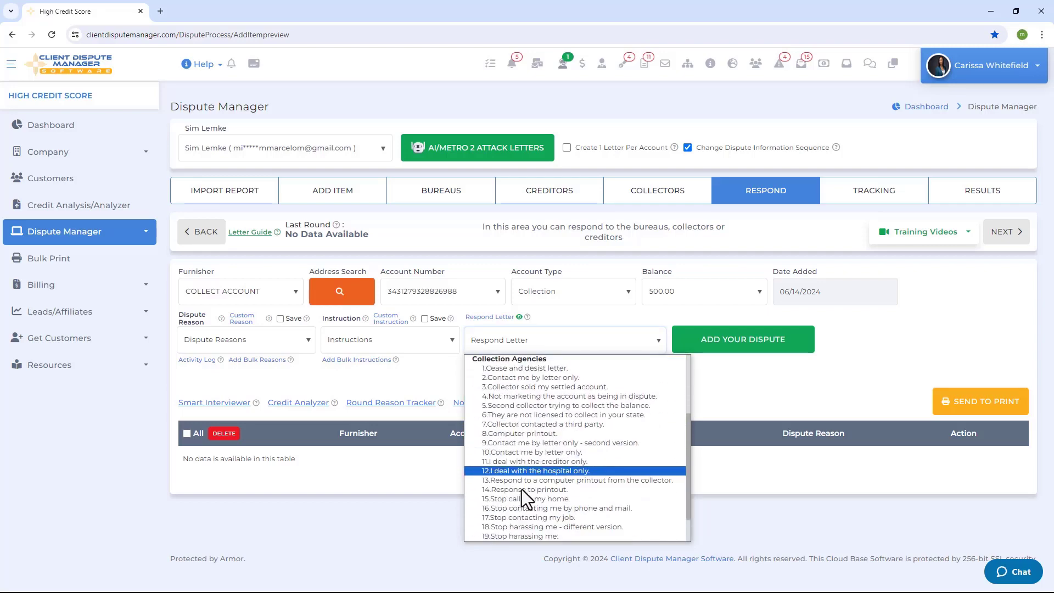
scroll(508, 517, "up", 6)
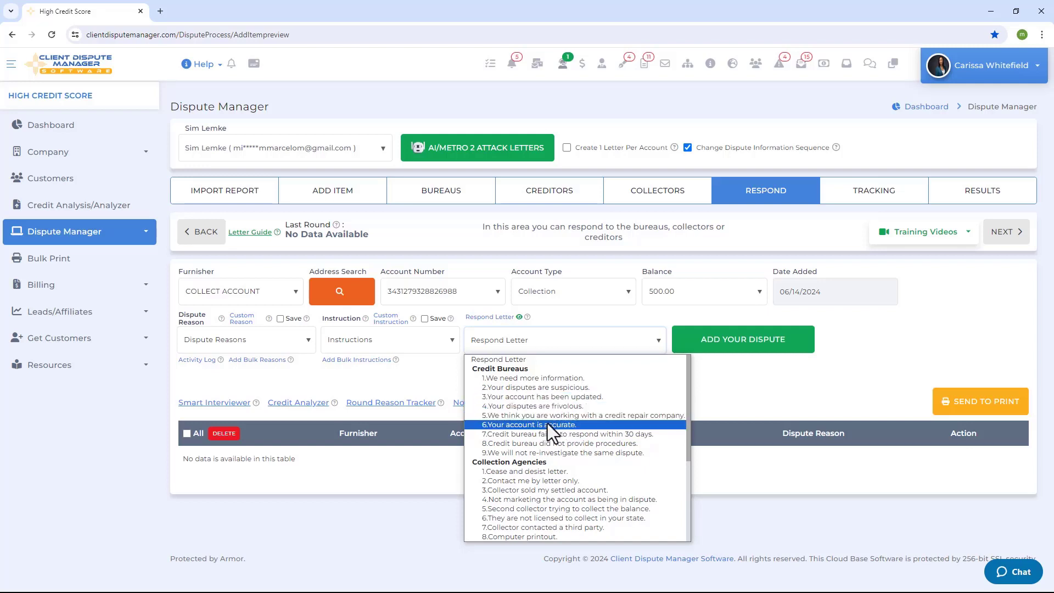
left_click_drag(688, 442, 687, 473)
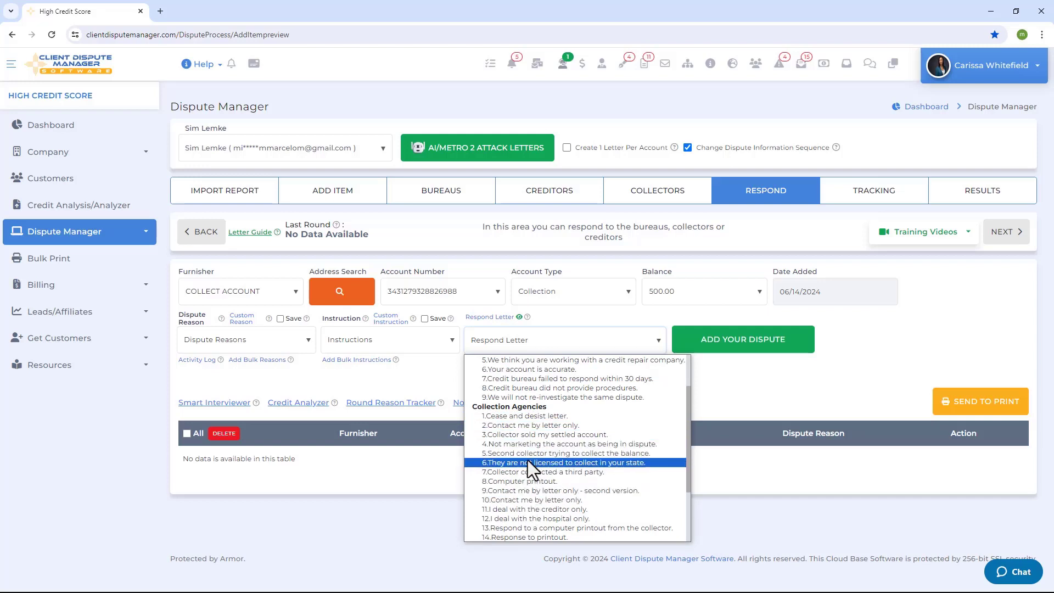
scroll(528, 460, "down", 2)
scroll(533, 472, "down", 1)
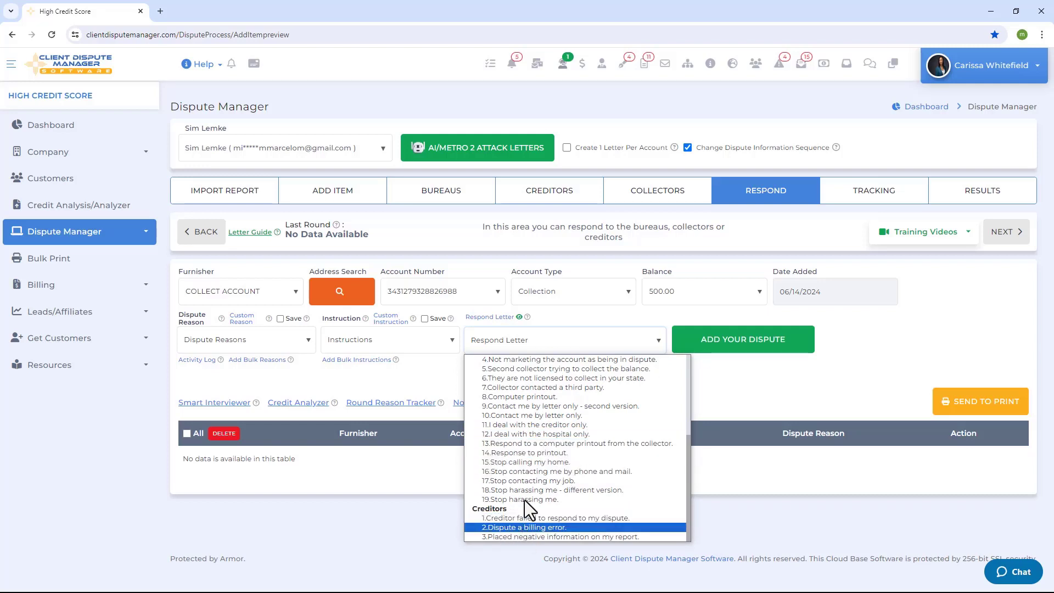
scroll(527, 466, "up", 4)
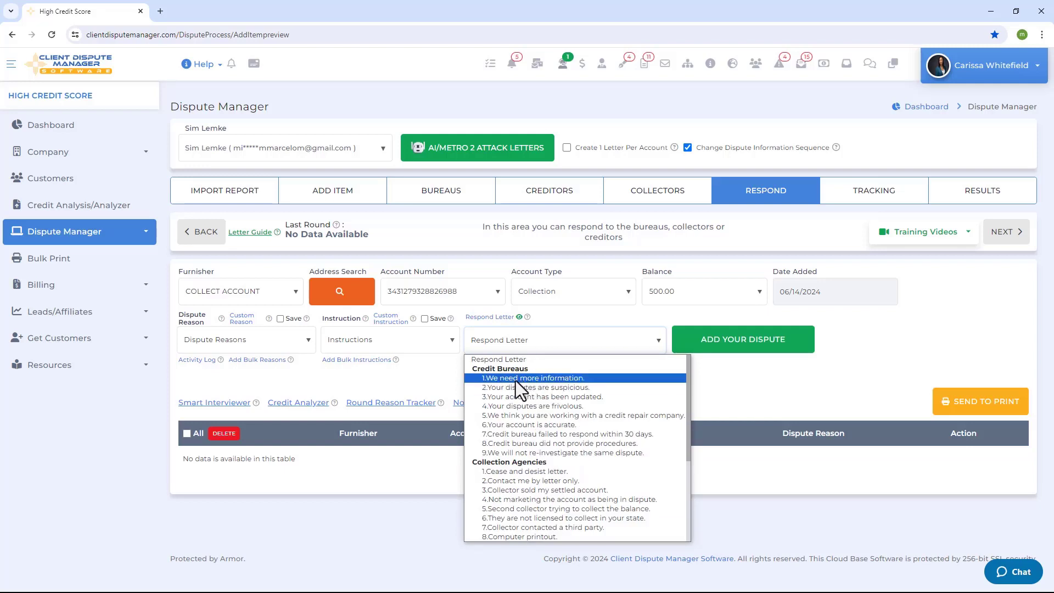
- Select the credit bureau response letter "1.We need more information.", preview it and open its text for editing
left_click(537, 378)
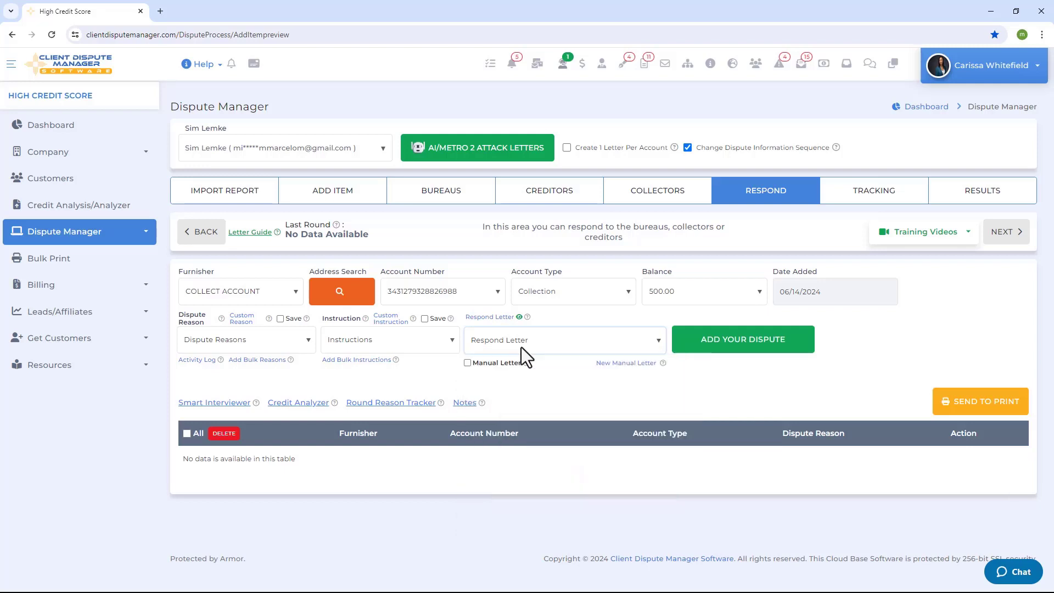
left_click(518, 317)
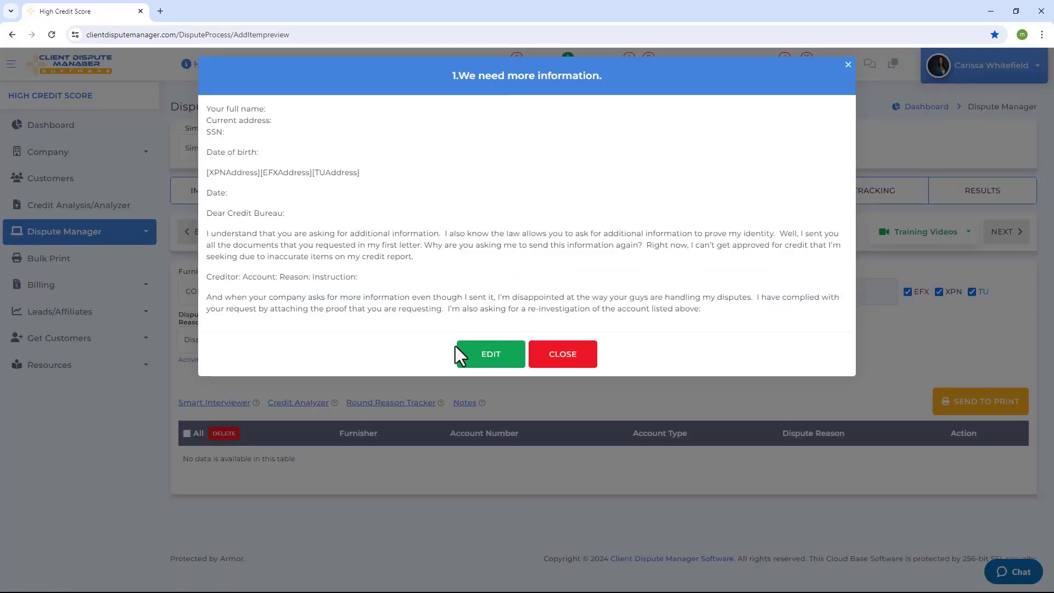
left_click(500, 362)
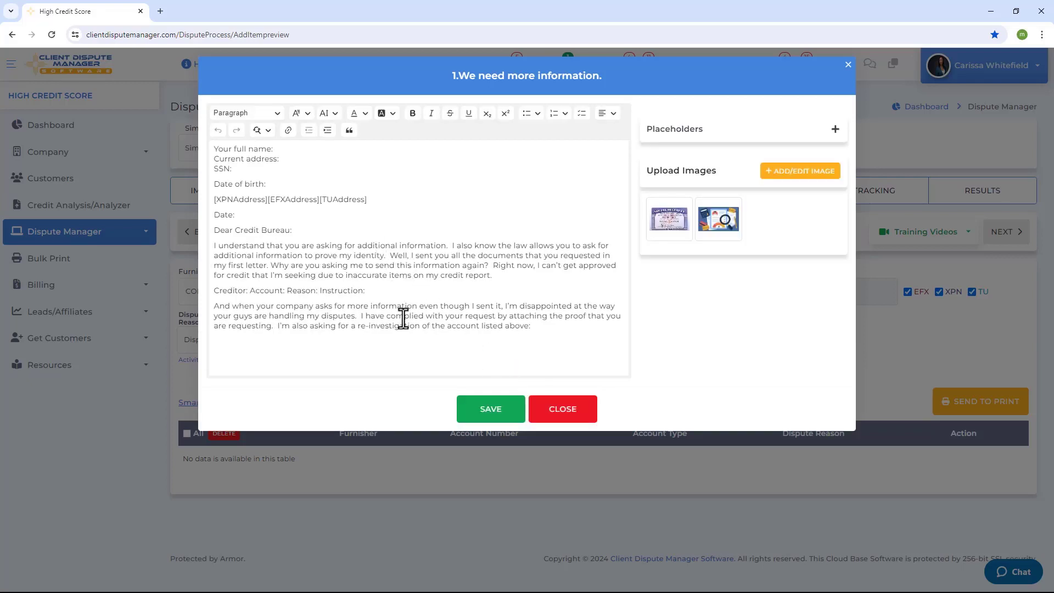
- Review the header and account fields of the letter text, save the letter, and add the collection account dispute with all three bureaus
left_click_drag(292, 230, 214, 147)
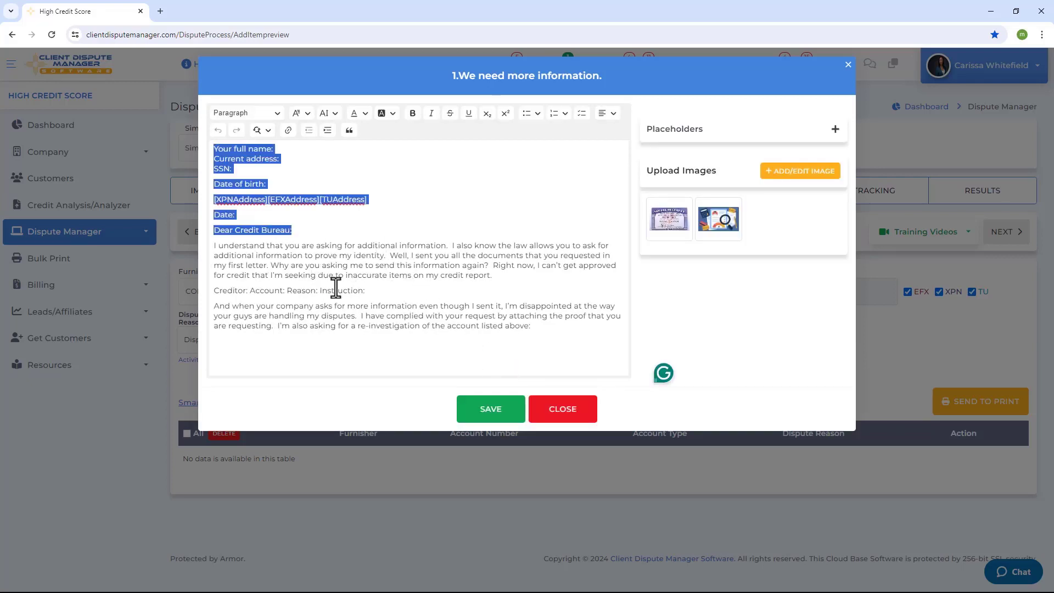
left_click_drag(364, 291, 215, 291)
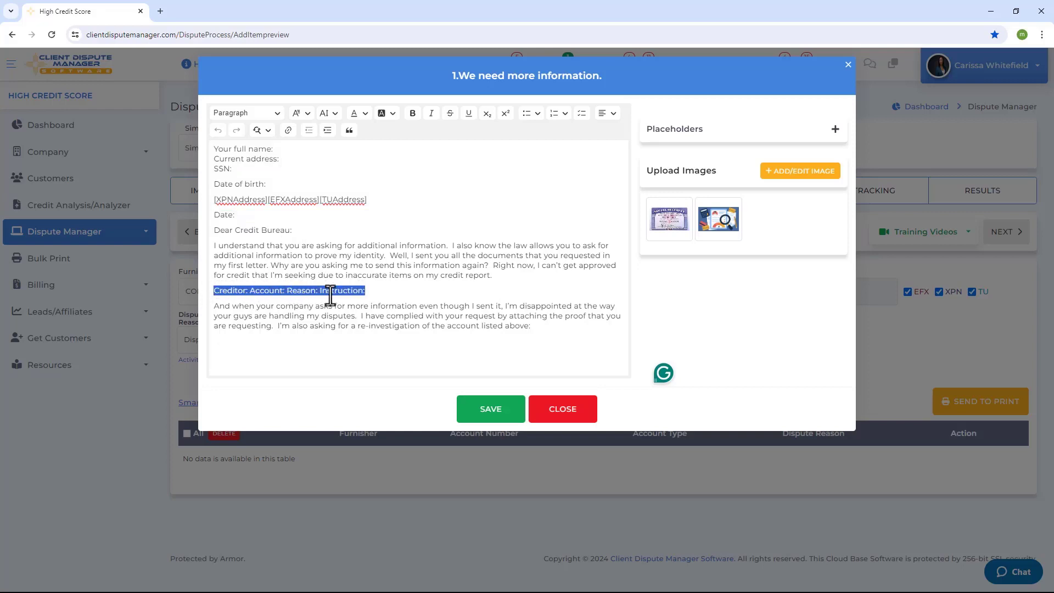
left_click(692, 170)
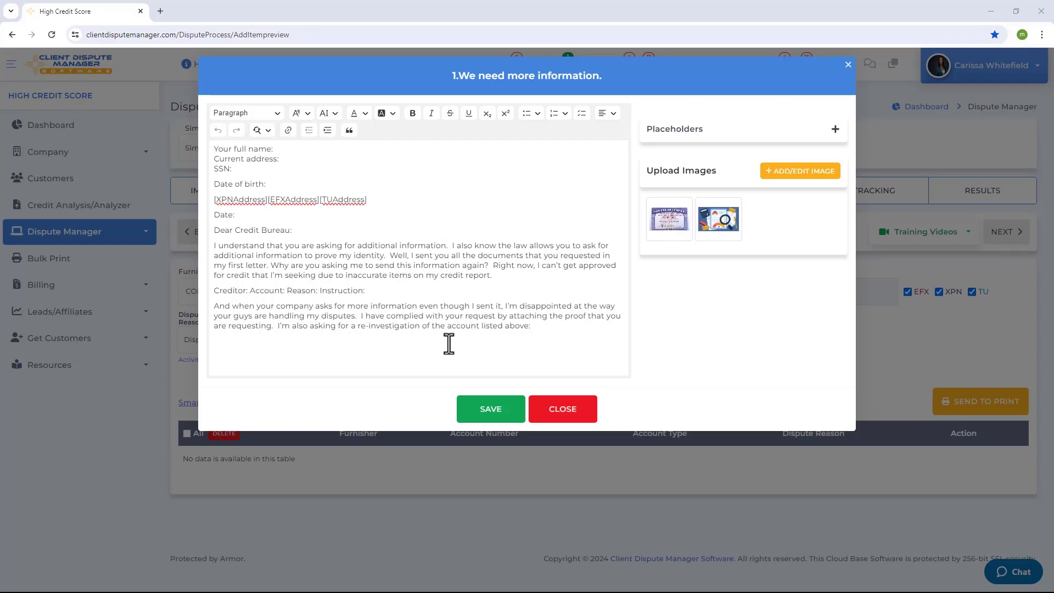
left_click(497, 418)
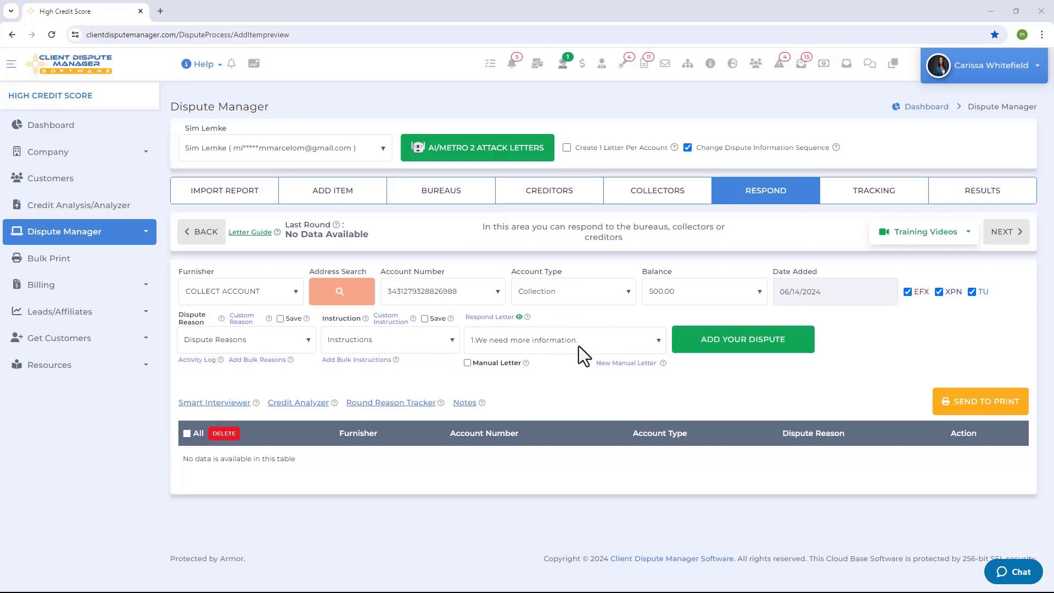
left_click(755, 344)
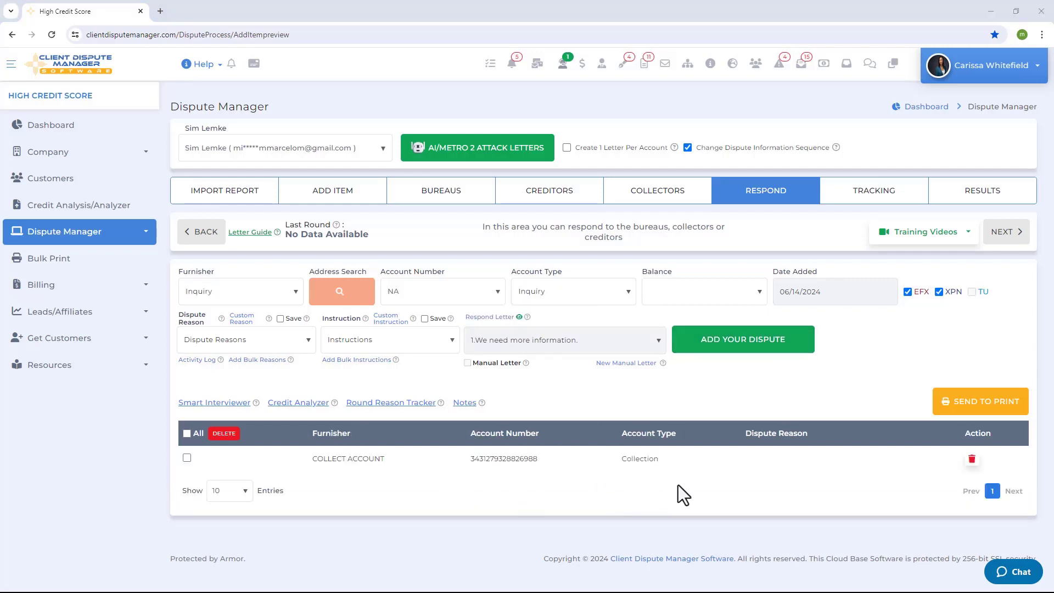
- Send the collection dispute to print as round 2 with follow-up letter due 45, and open the bulk print list
left_click(967, 407)
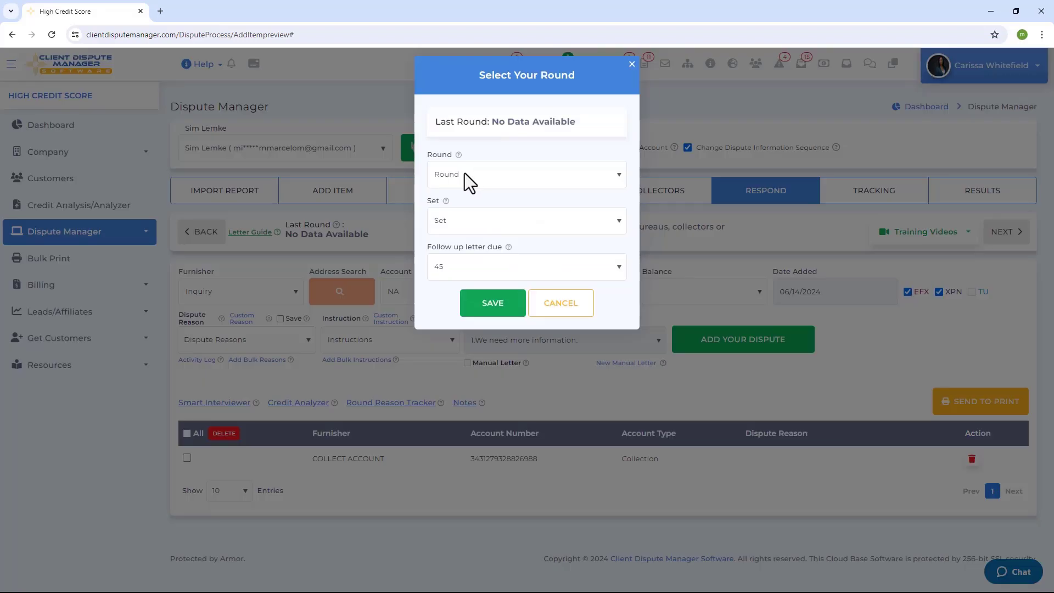
left_click(465, 174)
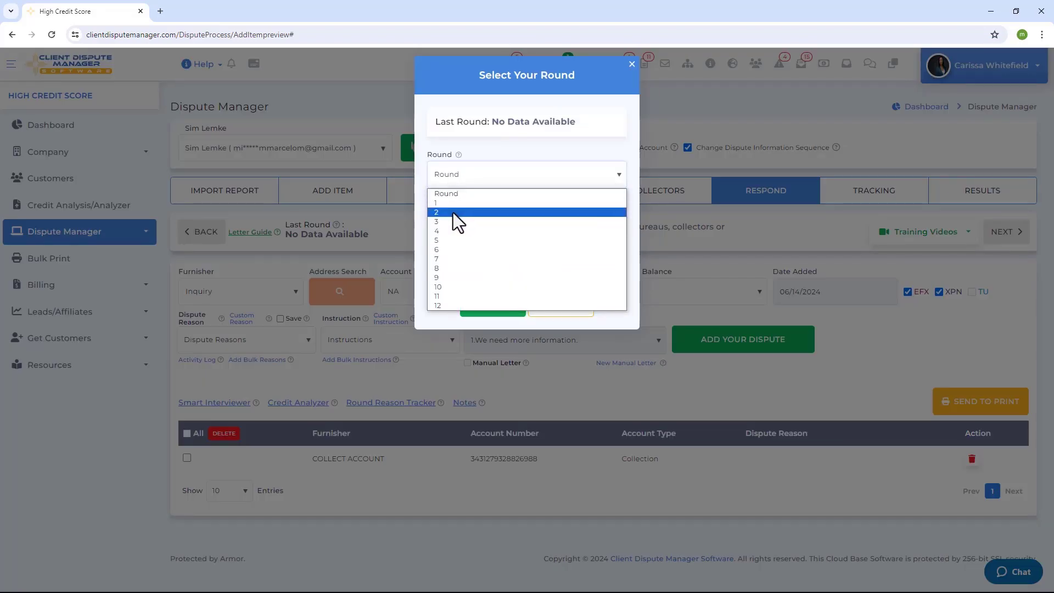
left_click(453, 212)
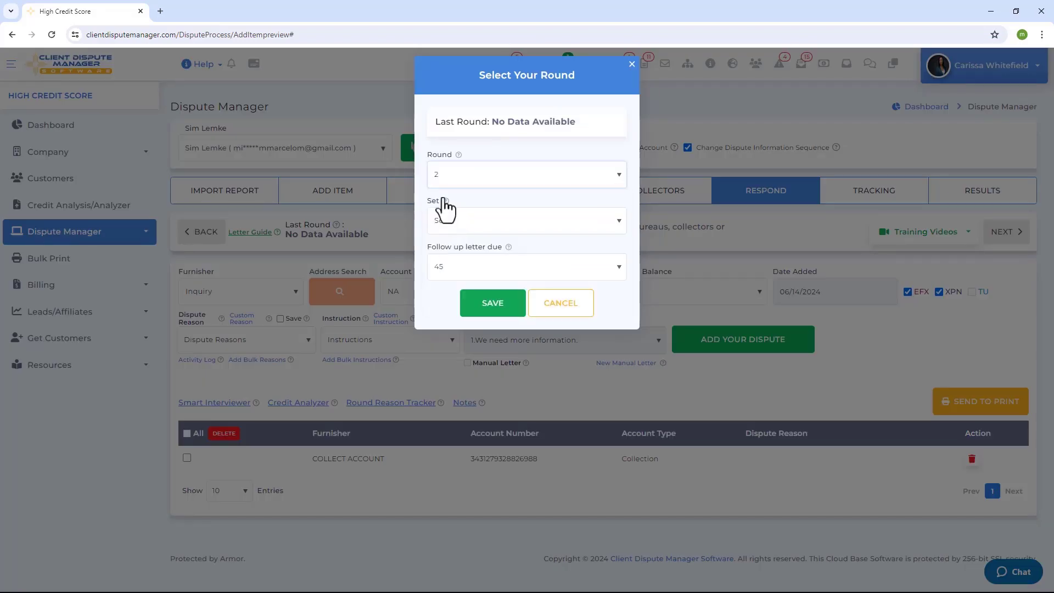
left_click(444, 265)
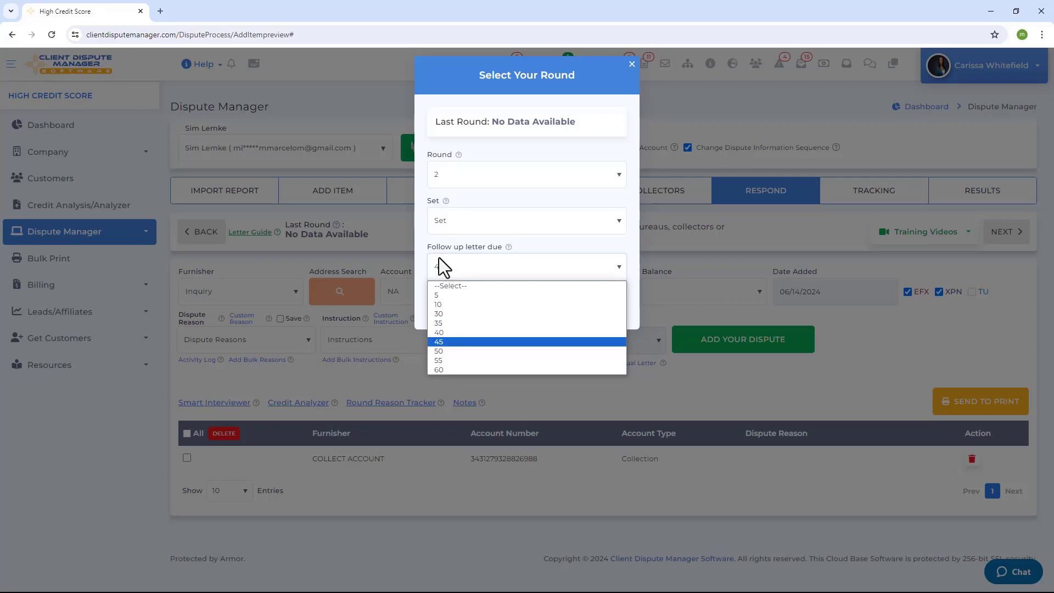
left_click(439, 263)
left_click(487, 309)
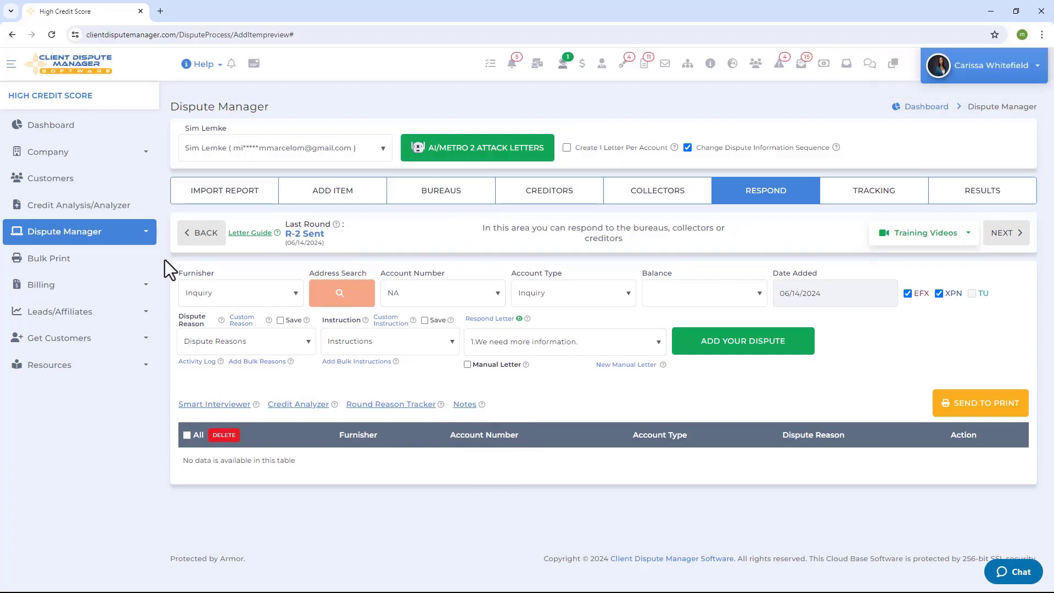
left_click(86, 262)
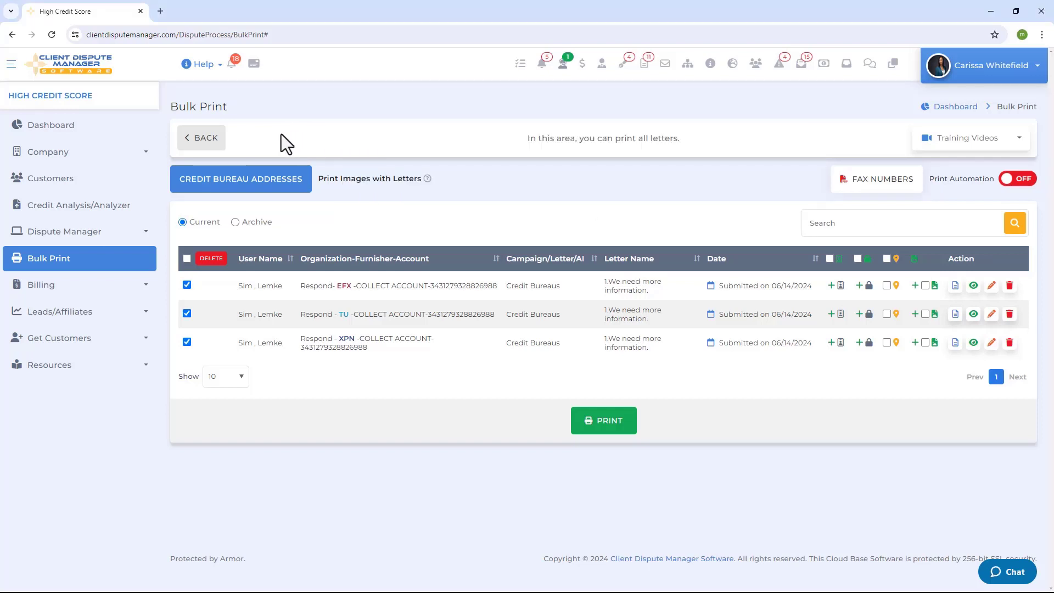
- Open the 1 Click Print Automation with LetterStream settings in the company's notification and automation area
left_click(70, 156)
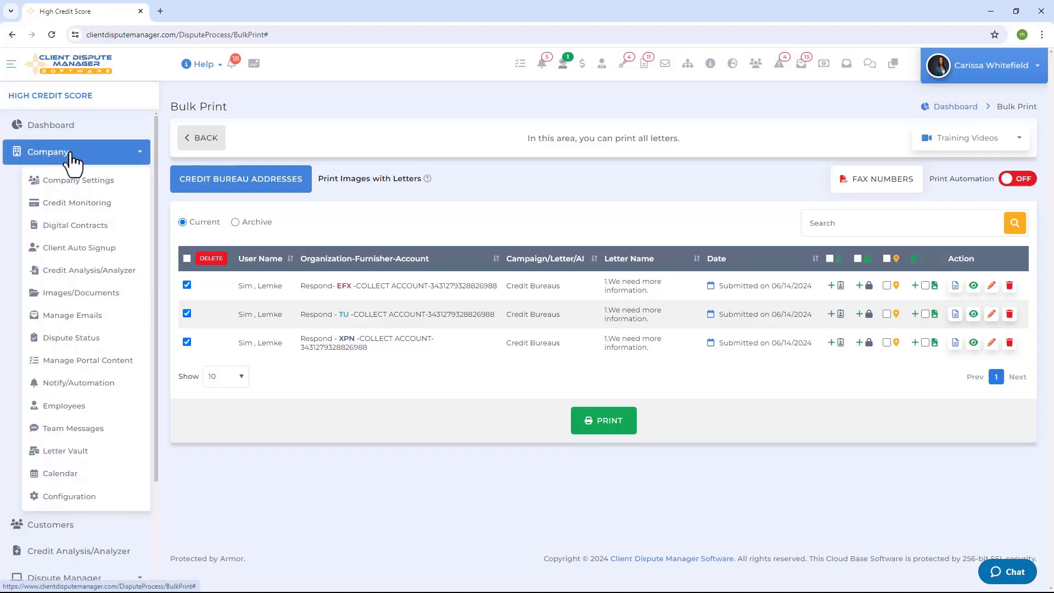
left_click(72, 390)
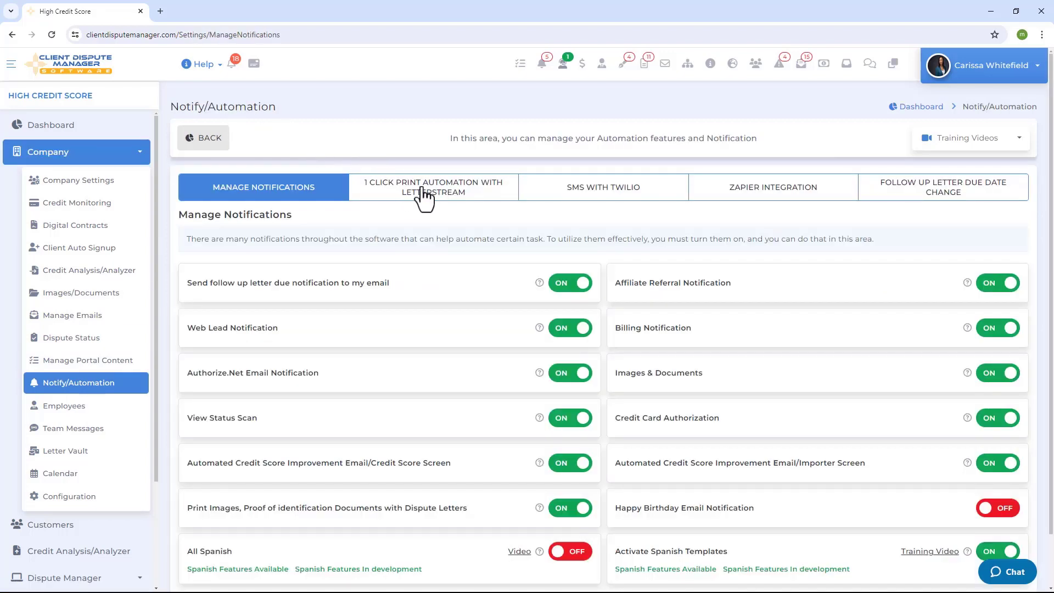
left_click(422, 195)
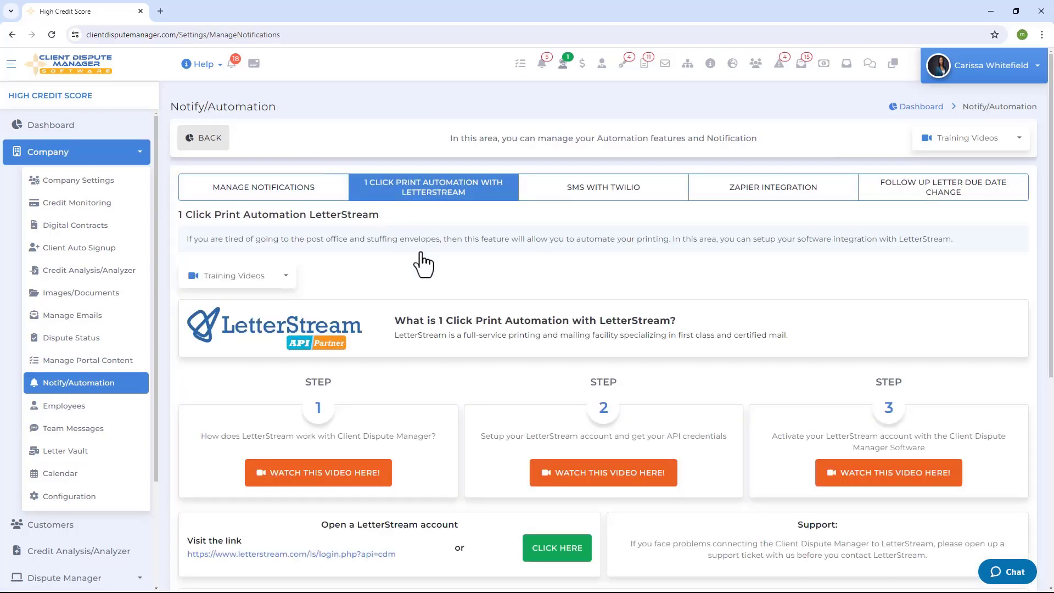